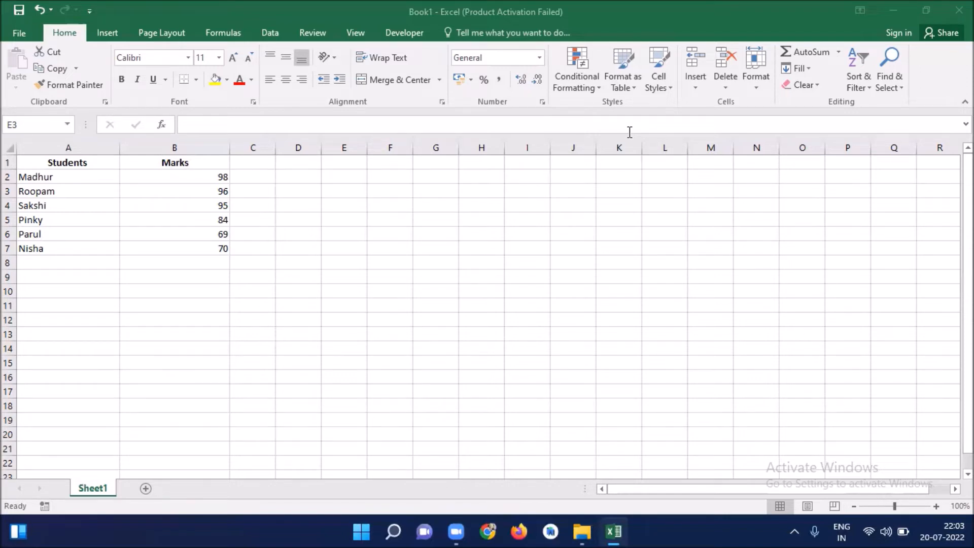
Select the Marks column, and the marks in B5 to B7, to check their average and sum
{"action": "left_click", "coordinate": [208, 147]}
{"action": "left_click", "coordinate": [207, 144]}
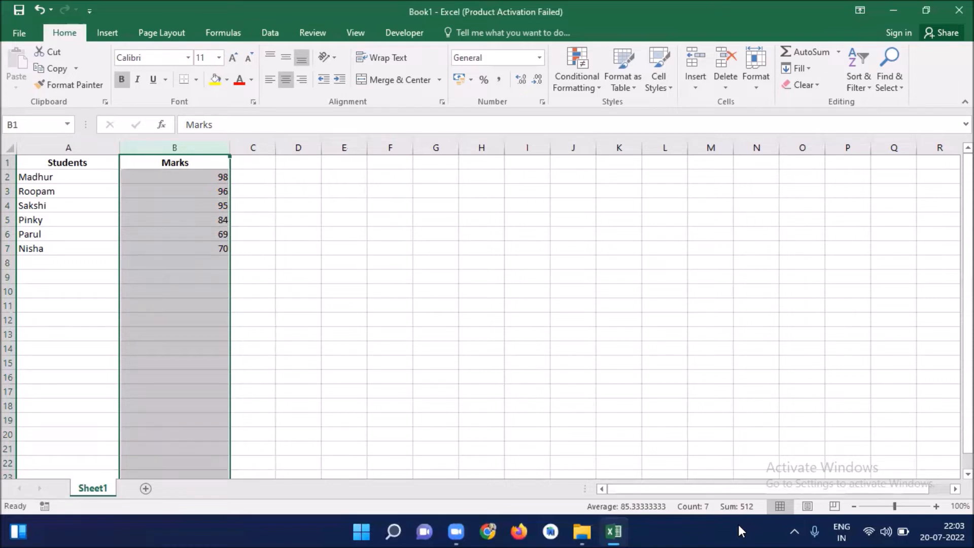
{"action": "left_click", "coordinate": [212, 221]}
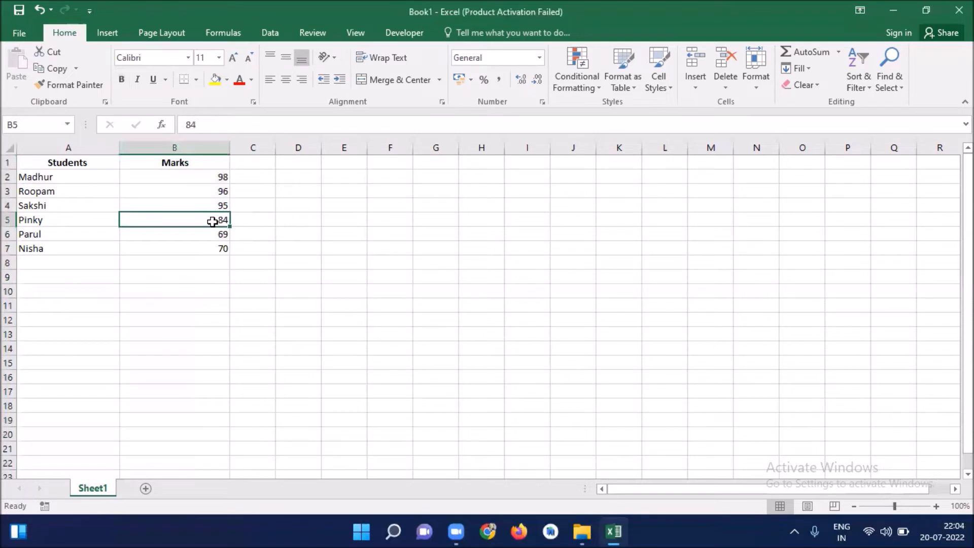
{"action": "key", "text": "shift+Down"}
{"action": "key", "text": "shift+Down"}
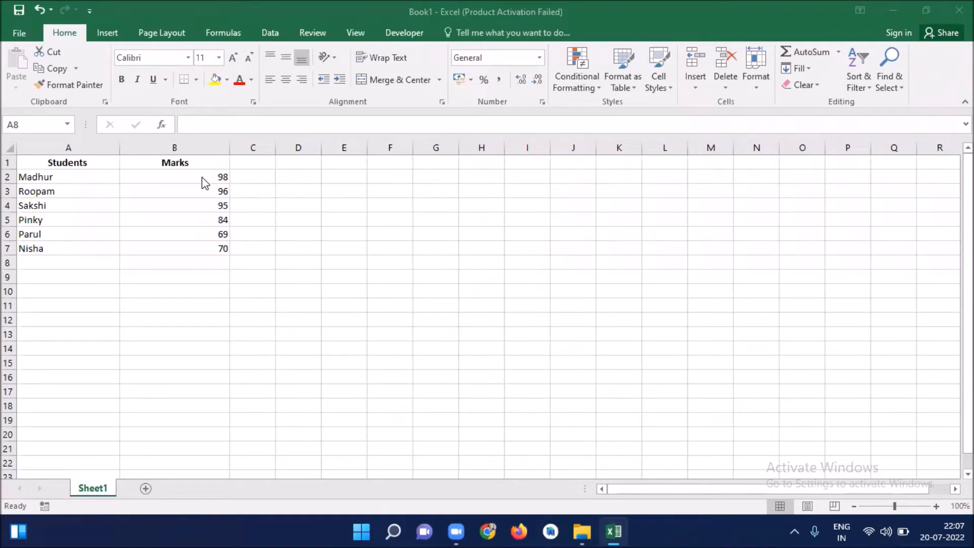
Label cell A8 "Sum" and total the marks in B8 with the formula =SUM(B2:B7)
{"action": "left_click", "coordinate": [80, 267]}
{"action": "type", "text": "Sum"}
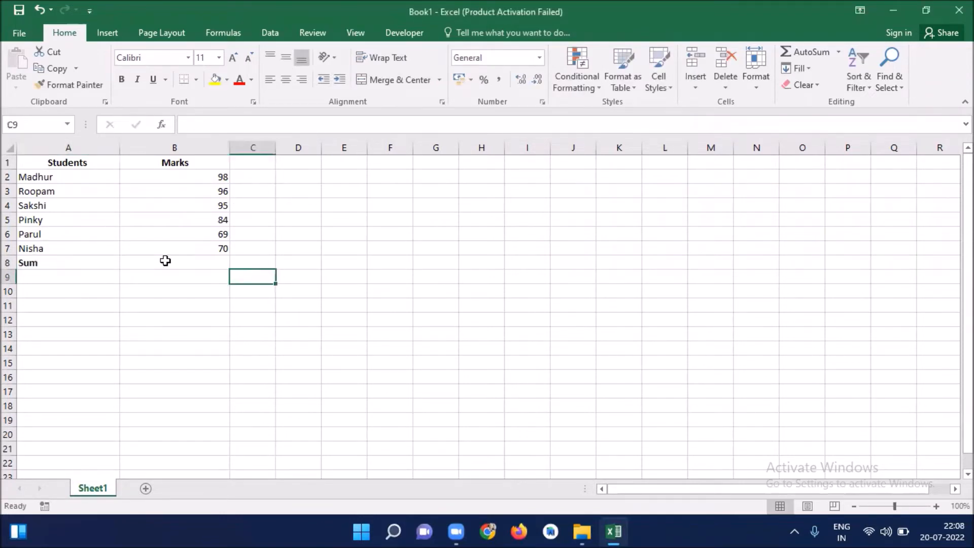
{"action": "left_click", "coordinate": [165, 261]}
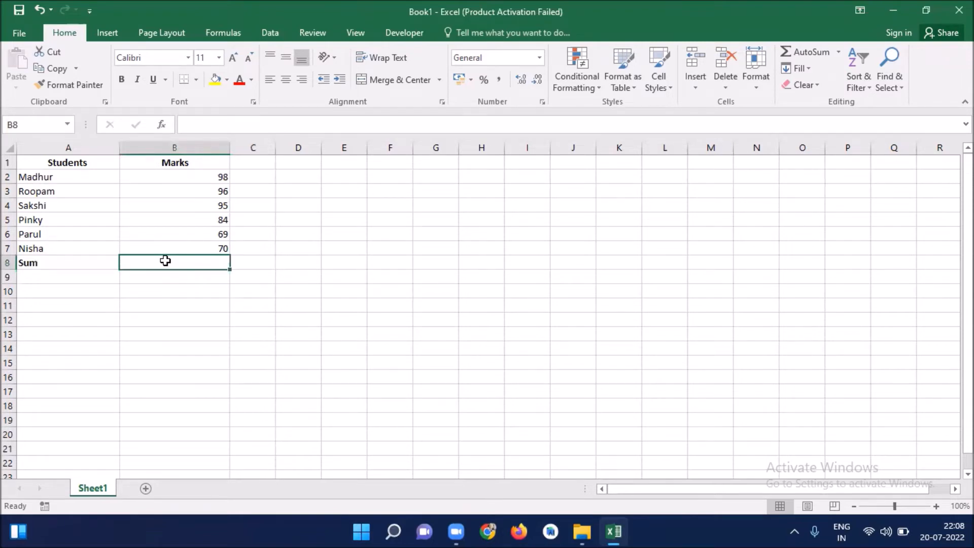
{"action": "double_click", "coordinate": [193, 263]}
{"action": "type", "text": "="}
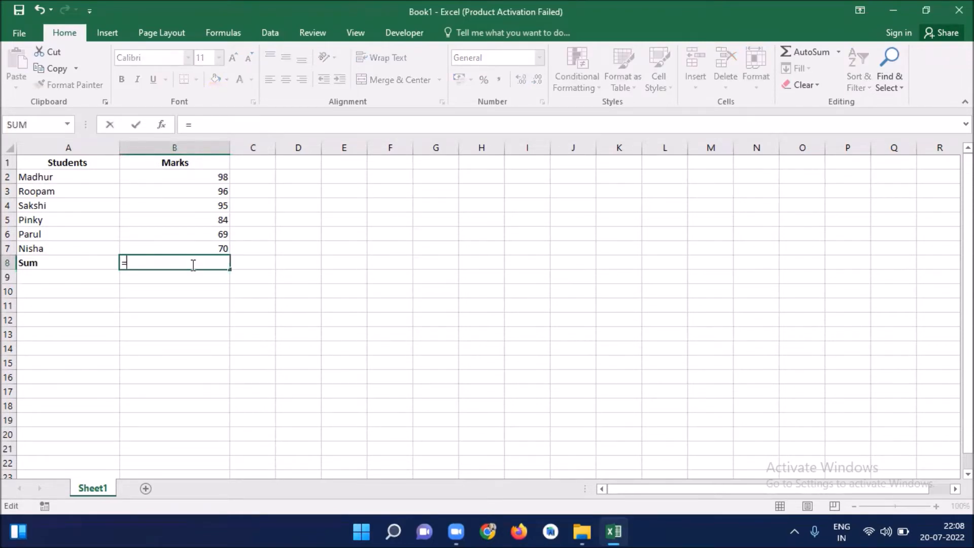
{"action": "type", "text": "SUM()"}
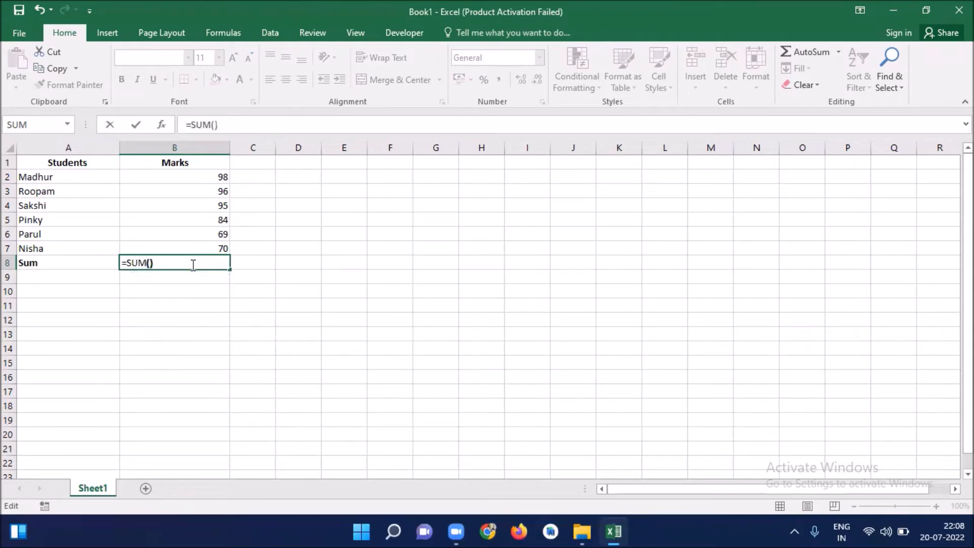
{"action": "key", "text": "Left"}
{"action": "left_click", "coordinate": [195, 176]}
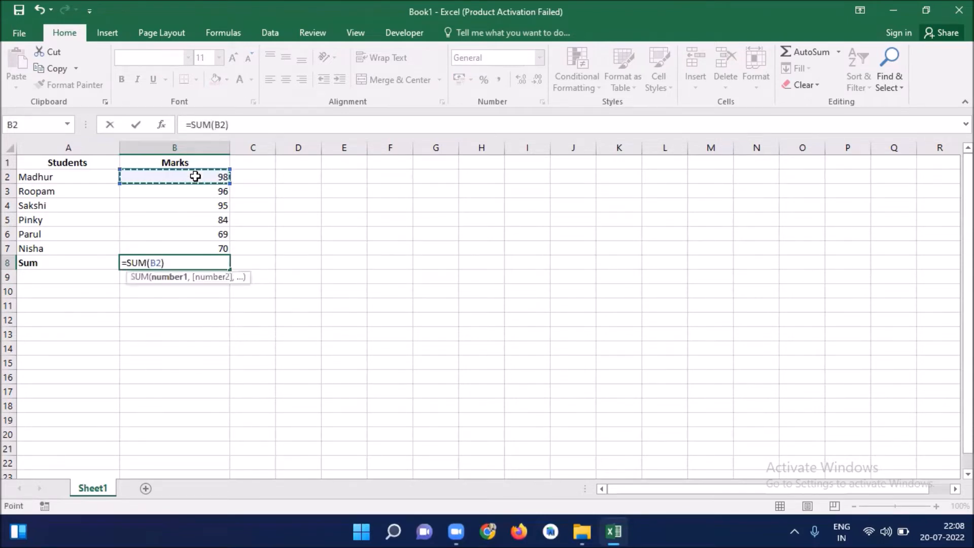
{"action": "key", "text": "shift+Down"}
{"action": "key", "text": "shift+Down"}
{"action": "key", "text": "shift+Down"}
{"action": "key", "text": "shift+Down"}
{"action": "key", "text": "shift+Down"}
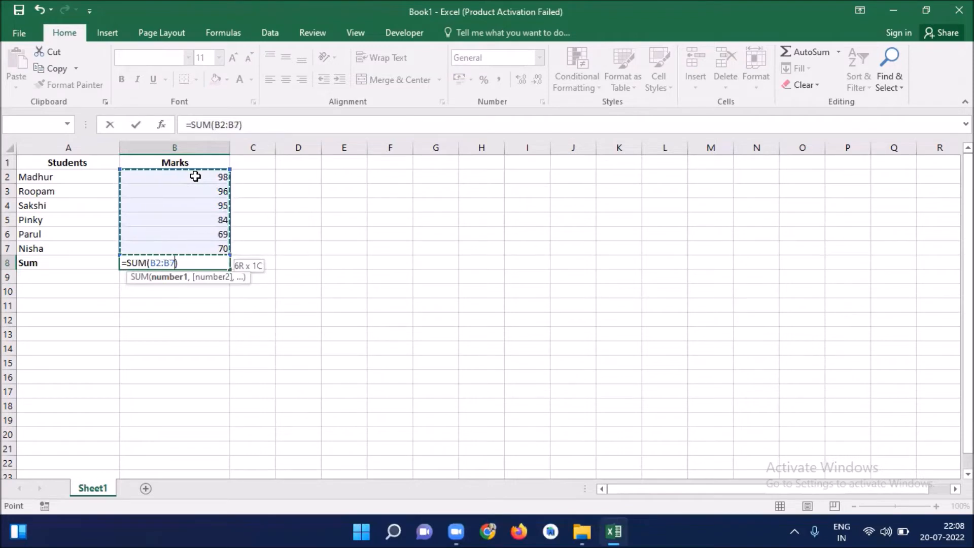
{"action": "key", "text": "Return"}
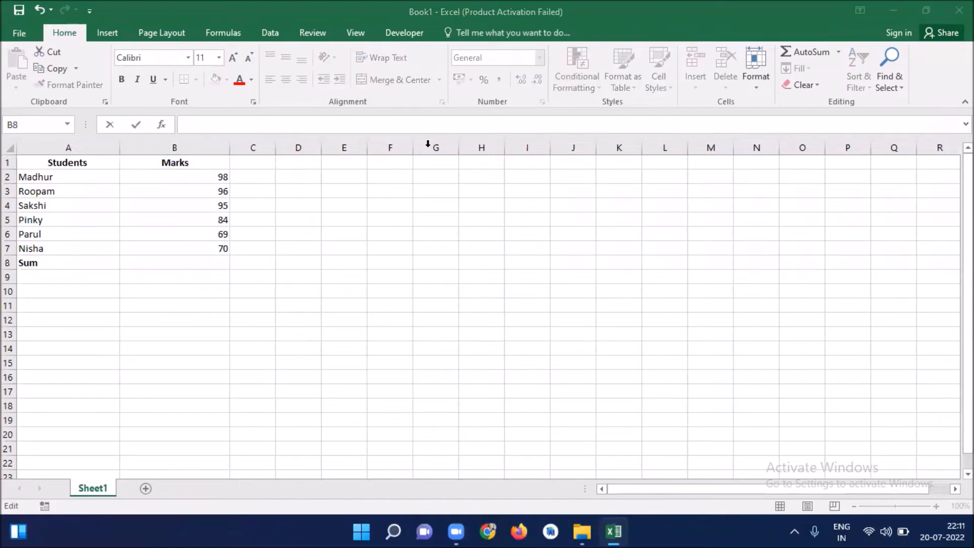
Total the marks in B2:B7 into the empty cell B8 with AutoSum
{"action": "left_click", "coordinate": [216, 262]}
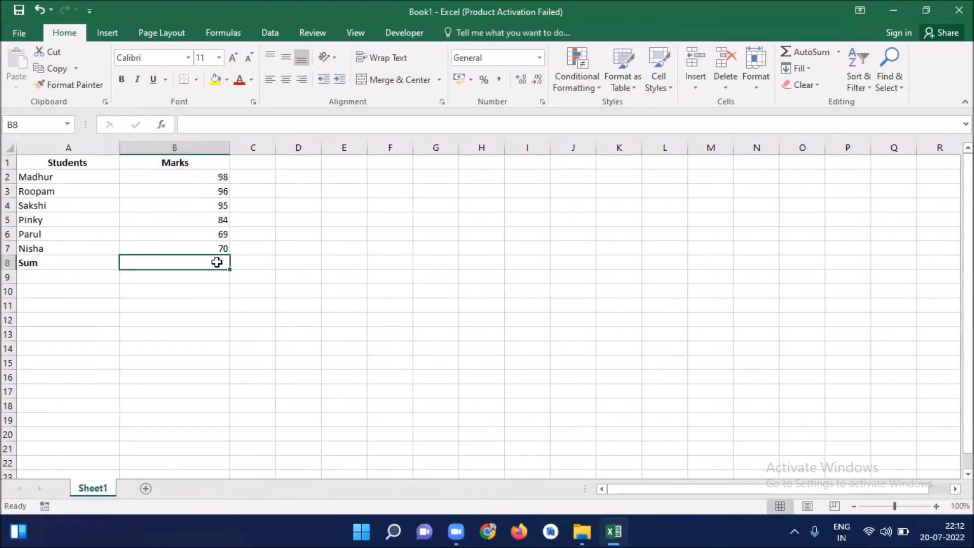
{"action": "left_click", "coordinate": [195, 178]}
{"action": "key", "text": "shift+Down"}
{"action": "key", "text": "shift+Down"}
{"action": "key", "text": "shift+Down"}
{"action": "key", "text": "shift+Down"}
{"action": "key", "text": "shift+Down"}
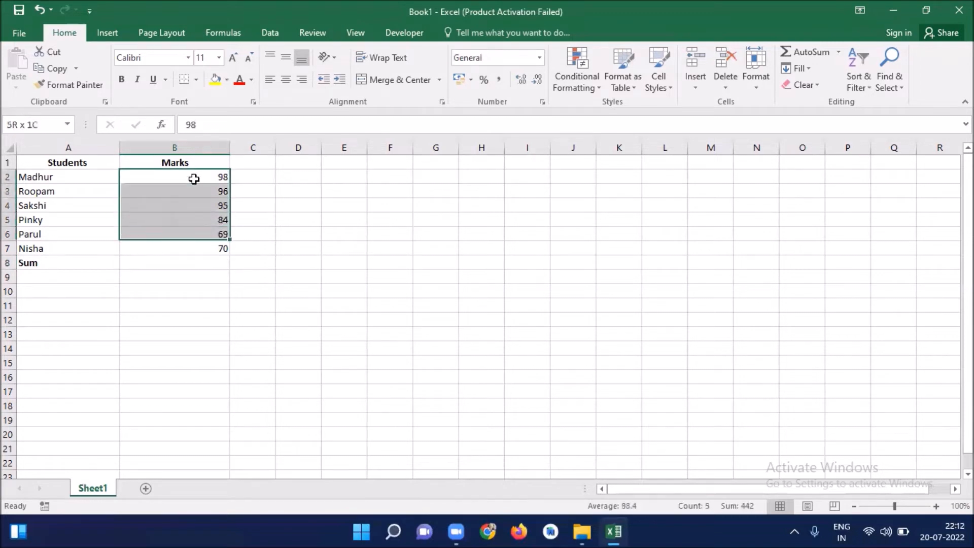
{"action": "left_click", "coordinate": [810, 55]}
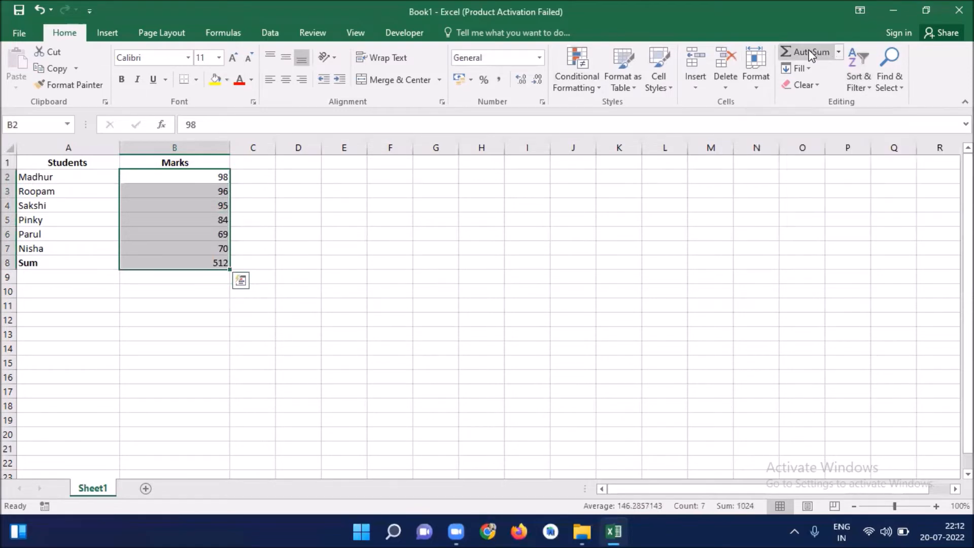
{"action": "left_click", "coordinate": [198, 261]}
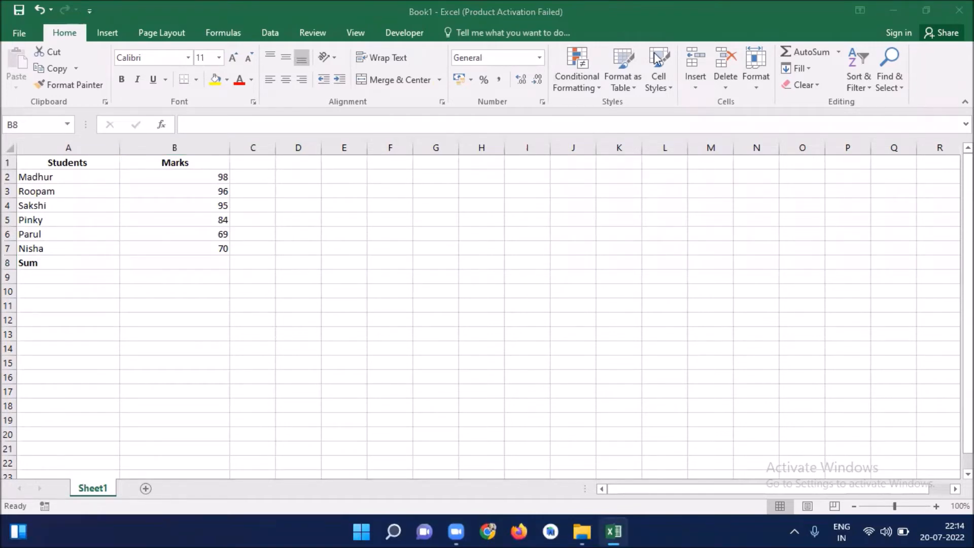
Label cell A8 "SUB" and subtract the second mark from the first in B8 with the formula =B2-B3
{"action": "left_click", "coordinate": [56, 263]}
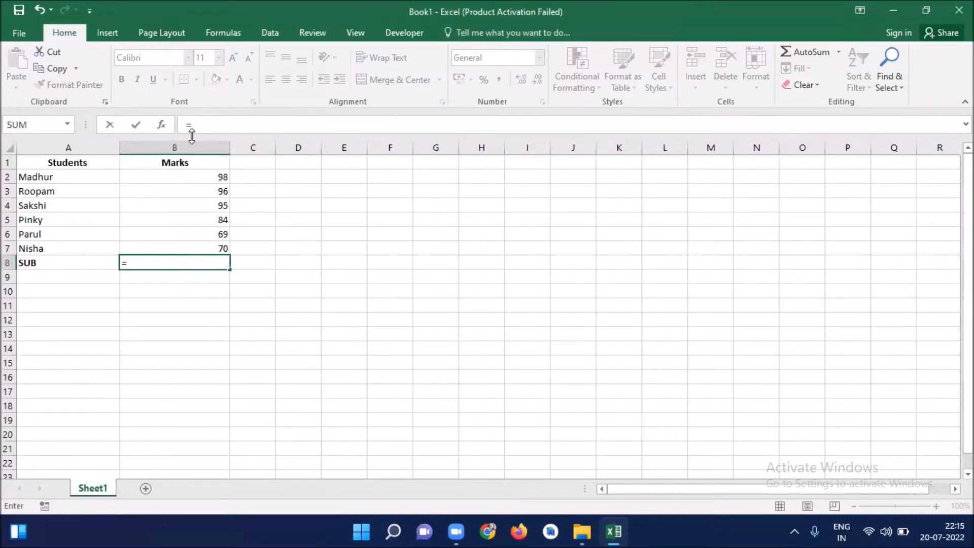
{"action": "left_click", "coordinate": [190, 180]}
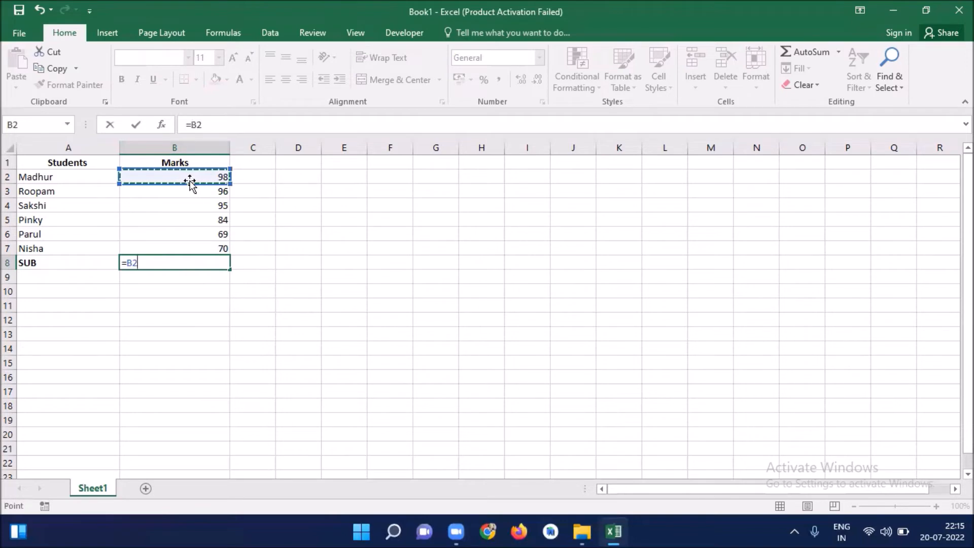
{"action": "type", "text": "-"}
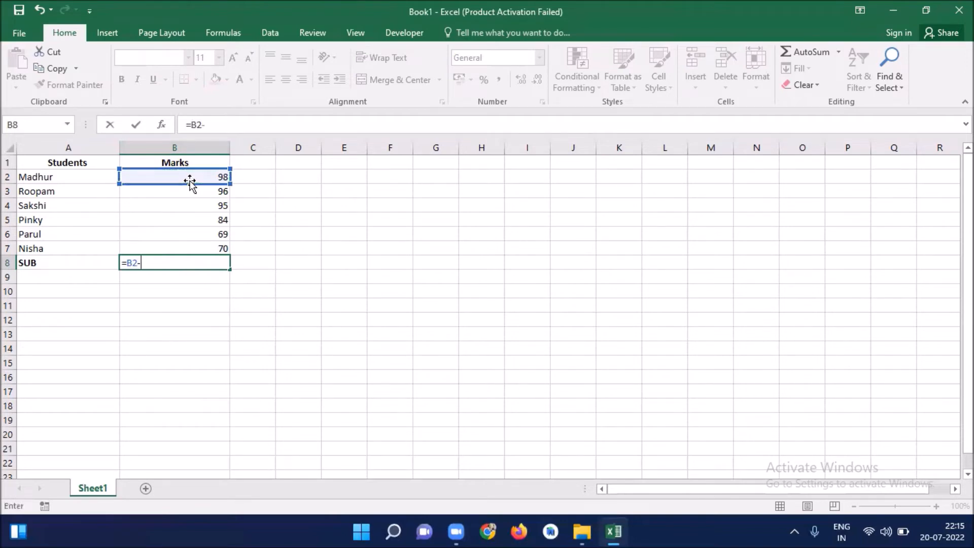
{"action": "left_click", "coordinate": [195, 193]}
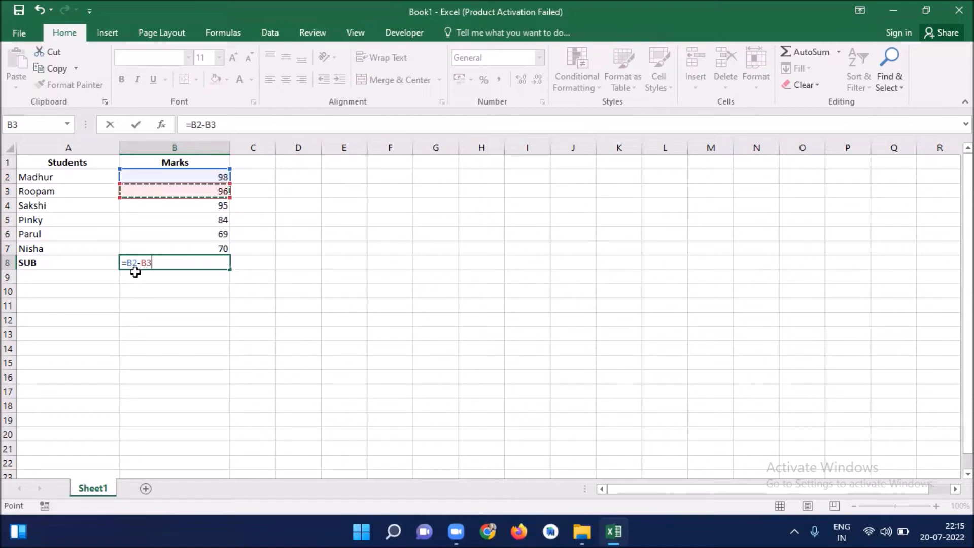
{"action": "key", "text": "Return"}
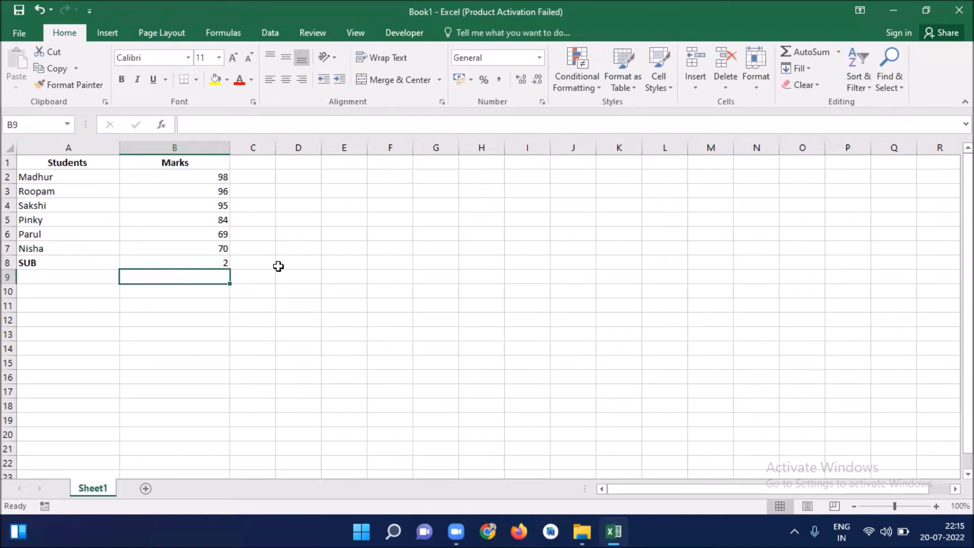
{"action": "left_click", "coordinate": [214, 261]}
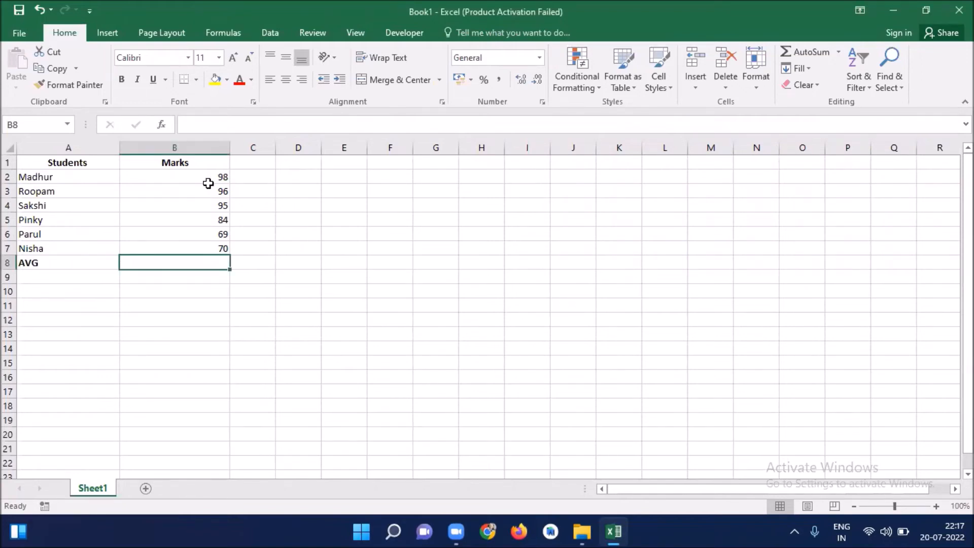
{"action": "left_click", "coordinate": [206, 180]}
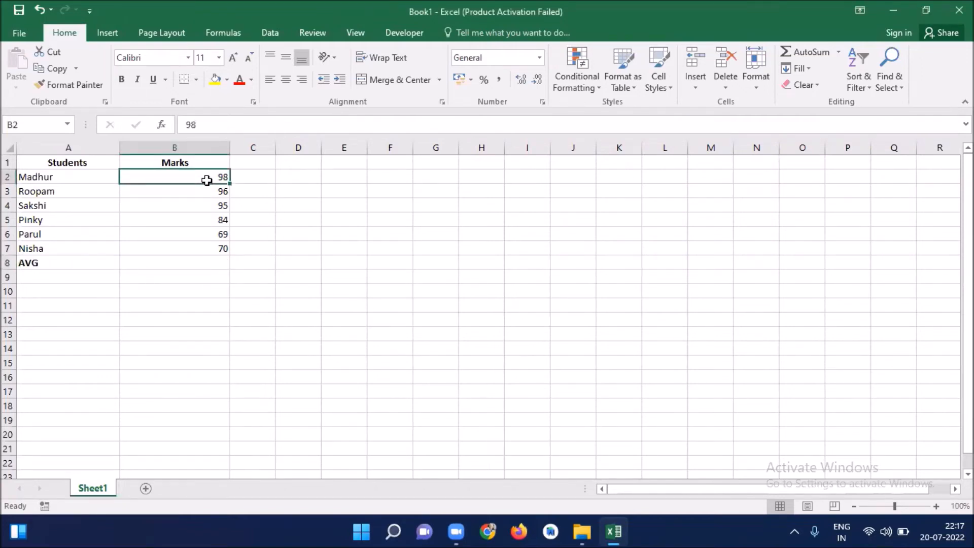
{"action": "key", "text": "Down"}
{"action": "key", "text": "Down"}
{"action": "key", "text": "Down"}
{"action": "key", "text": "Down"}
{"action": "key", "text": "Down"}
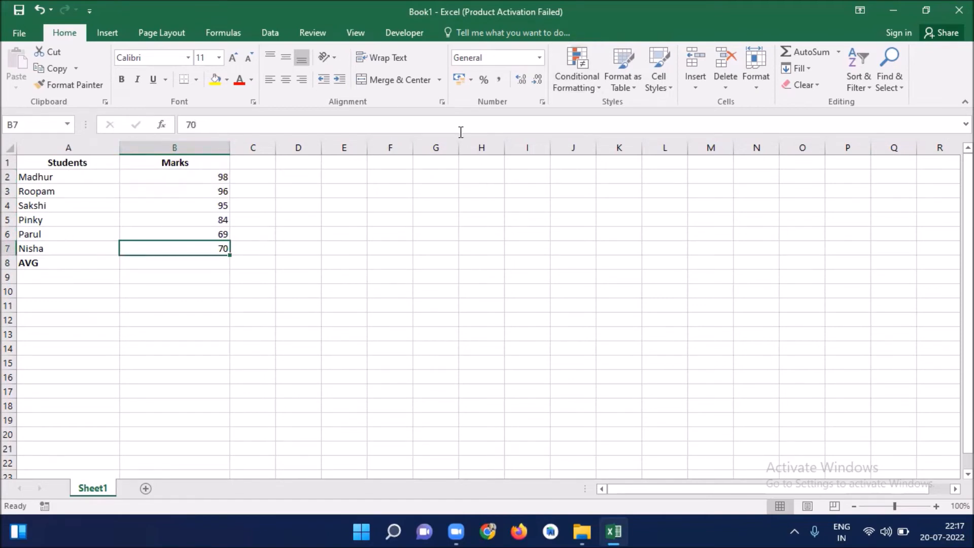
Start the average formula in B8, beside the AVG label, with =SUM(B2:B7)
{"action": "left_click", "coordinate": [153, 266]}
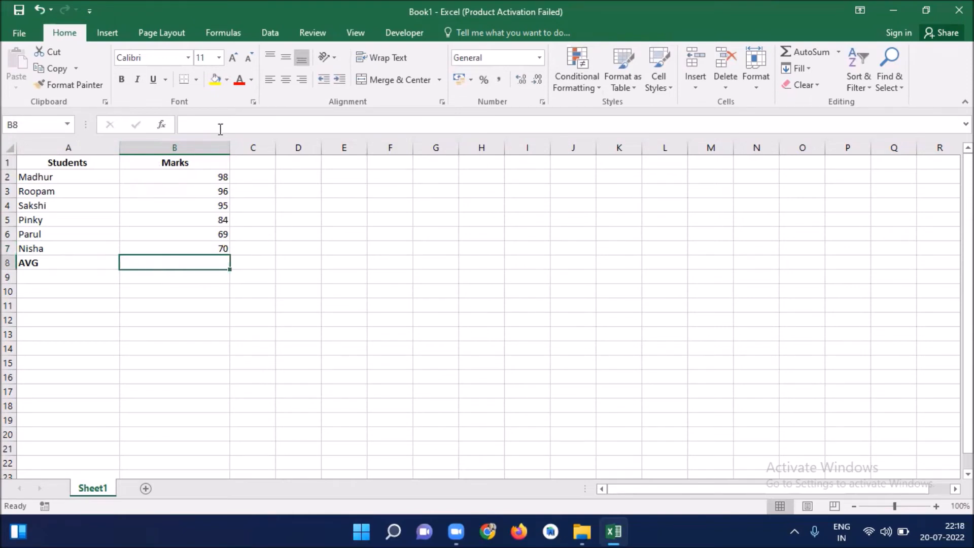
{"action": "double_click", "coordinate": [170, 261]}
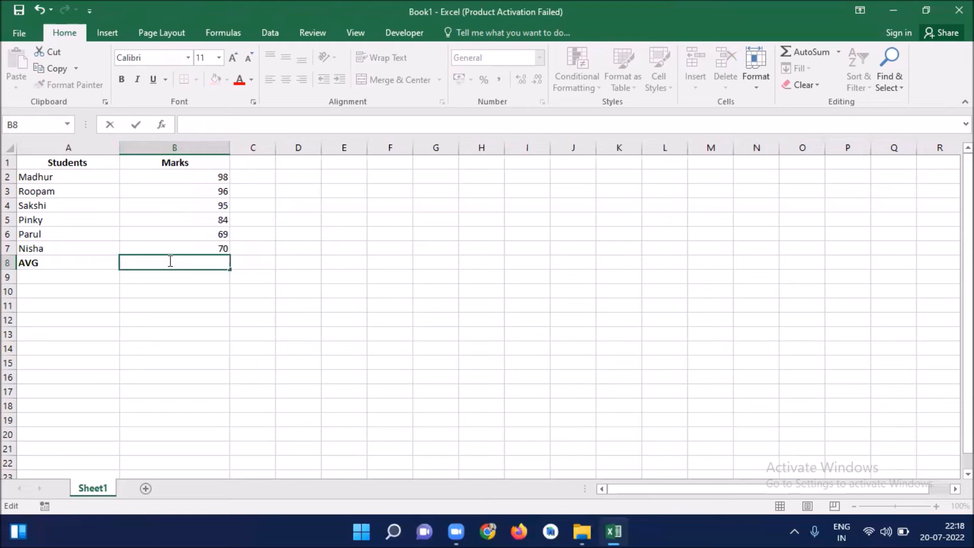
{"action": "type", "text": "="}
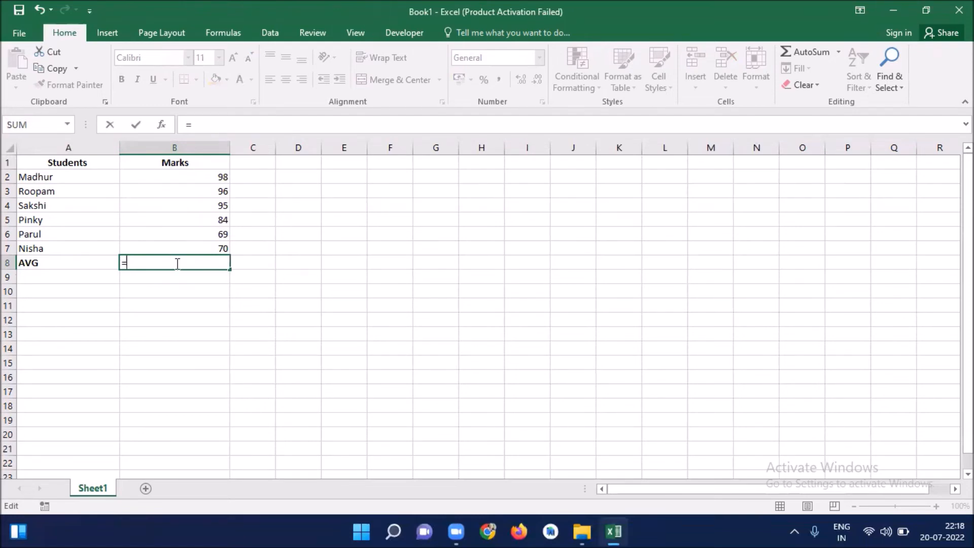
{"action": "type", "text": "SUm"}
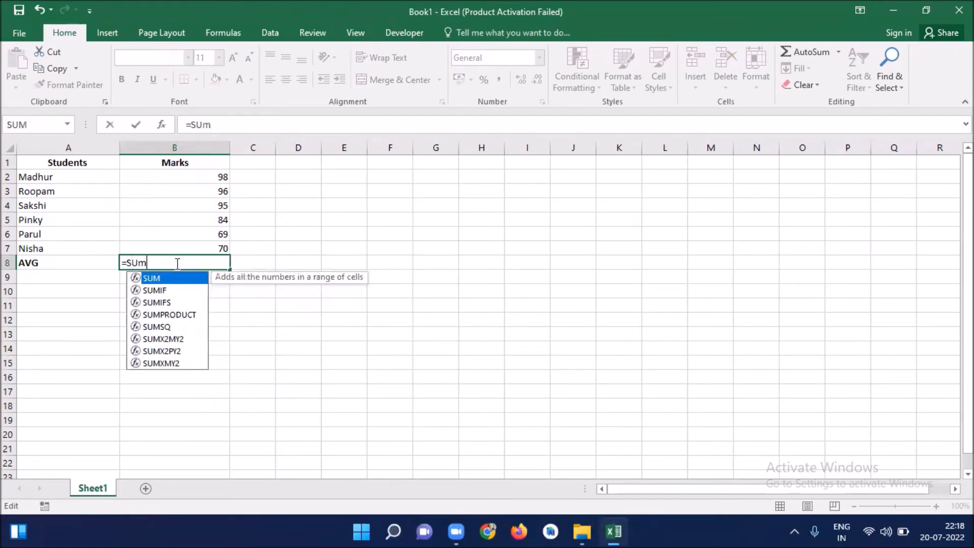
{"action": "key", "text": "BackSpace"}
{"action": "type", "text": "M()"}
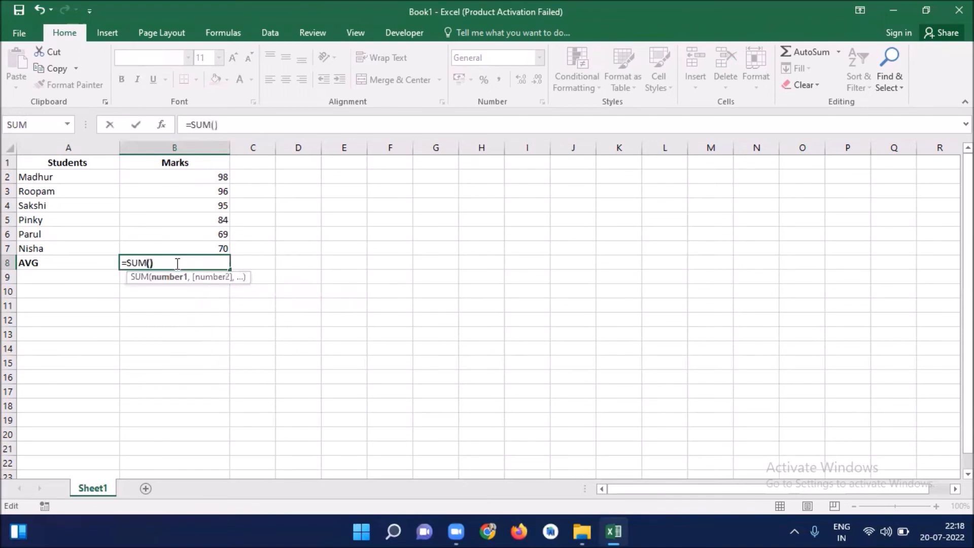
{"action": "left_click", "coordinate": [201, 176]}
{"action": "key", "text": "shift+Down"}
{"action": "key", "text": "shift+Down"}
{"action": "key", "text": "shift+Down"}
{"action": "key", "text": "shift+Down"}
{"action": "key", "text": "shift+Down"}
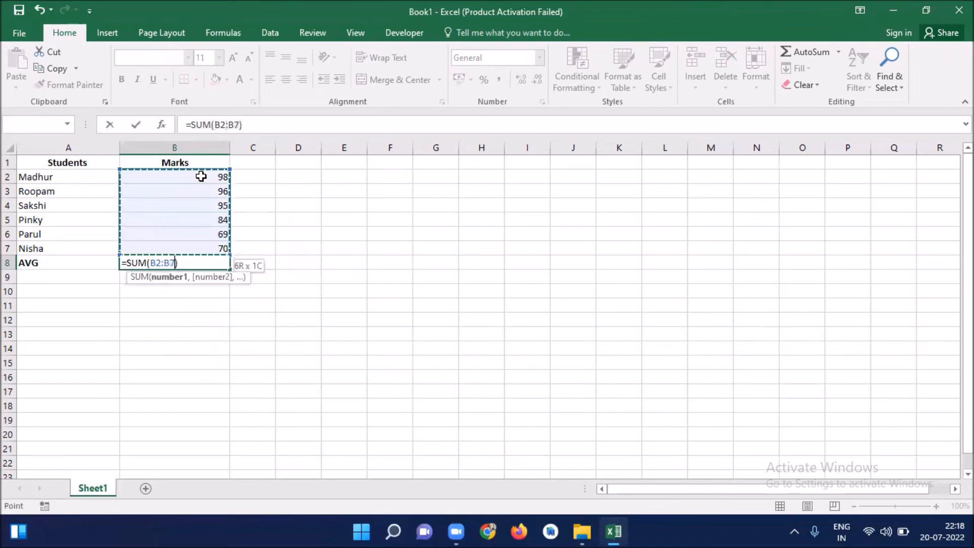
{"action": "key", "text": "Right"}
{"action": "key", "text": "Left"}
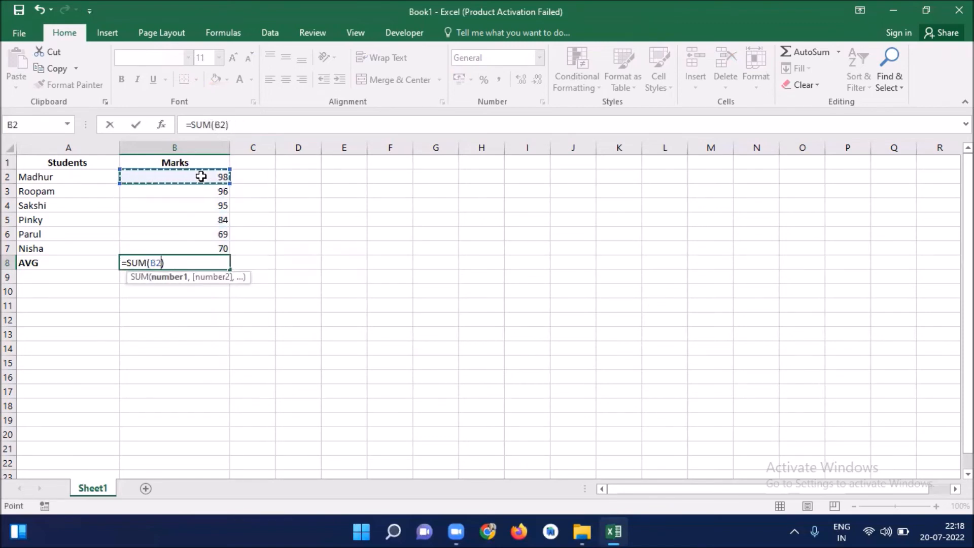
{"action": "key", "text": "shift+Down"}
{"action": "key", "text": "shift+Down"}
{"action": "key", "text": "shift+Down"}
{"action": "key", "text": "shift+Down"}
{"action": "key", "text": "shift+Down"}
Complete the B8 average formula by dividing the sum by COUNT(B2:B7)
{"action": "left_click", "coordinate": [191, 263]}
{"action": "type", "text": "/"}
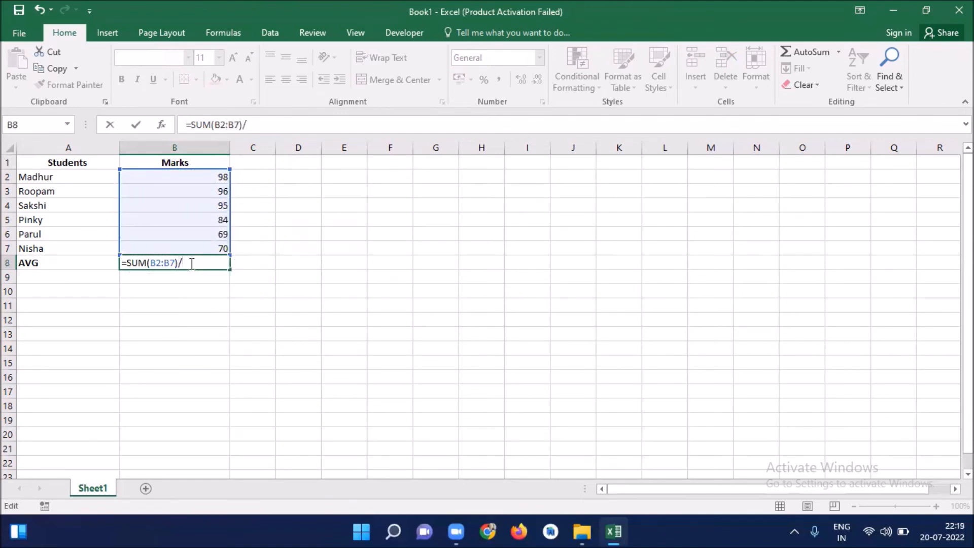
{"action": "type", "text": "COUNT"}
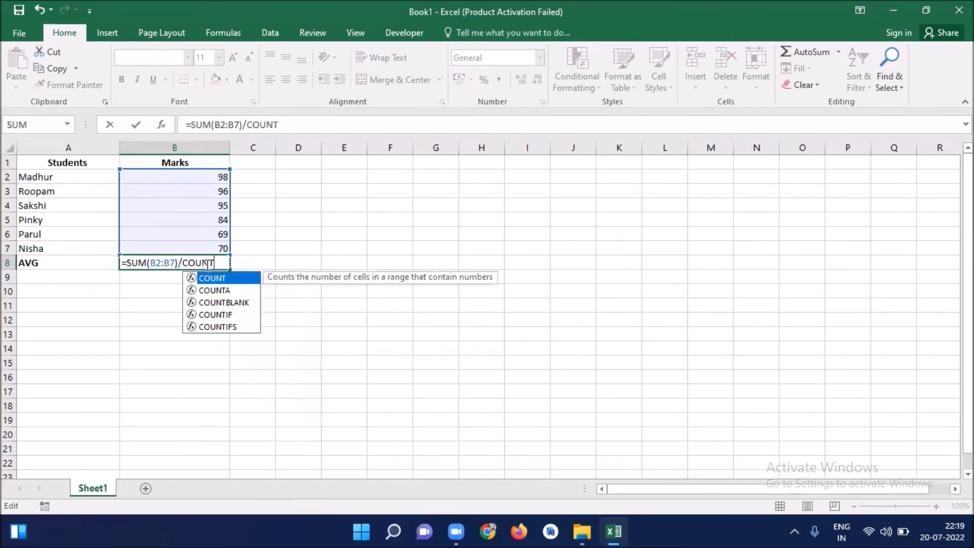
{"action": "type", "text": "()"}
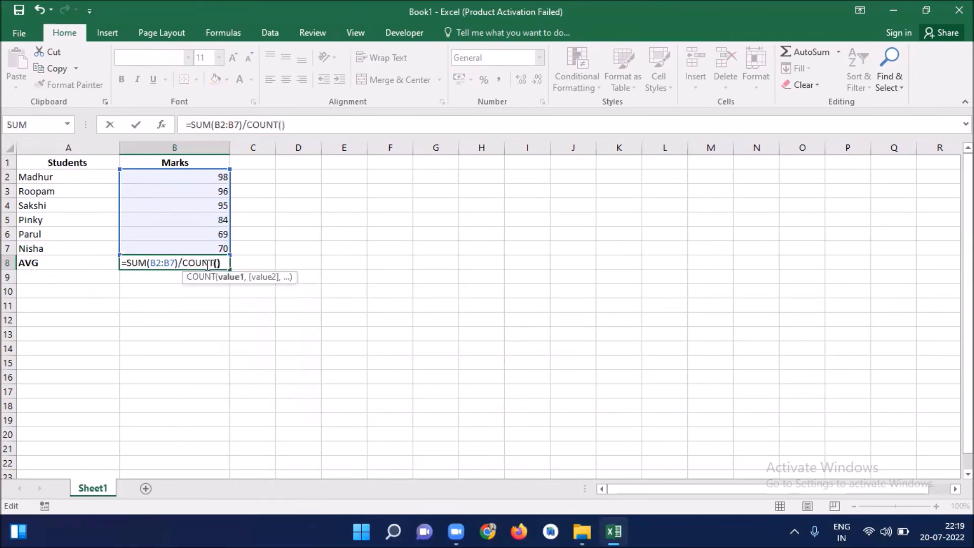
{"action": "key", "text": "Left"}
{"action": "left_click", "coordinate": [218, 176]}
{"action": "key", "text": "shift+Down"}
{"action": "key", "text": "shift+Down"}
{"action": "key", "text": "shift+Down"}
{"action": "key", "text": "shift+Down"}
{"action": "key", "text": "shift+Down"}
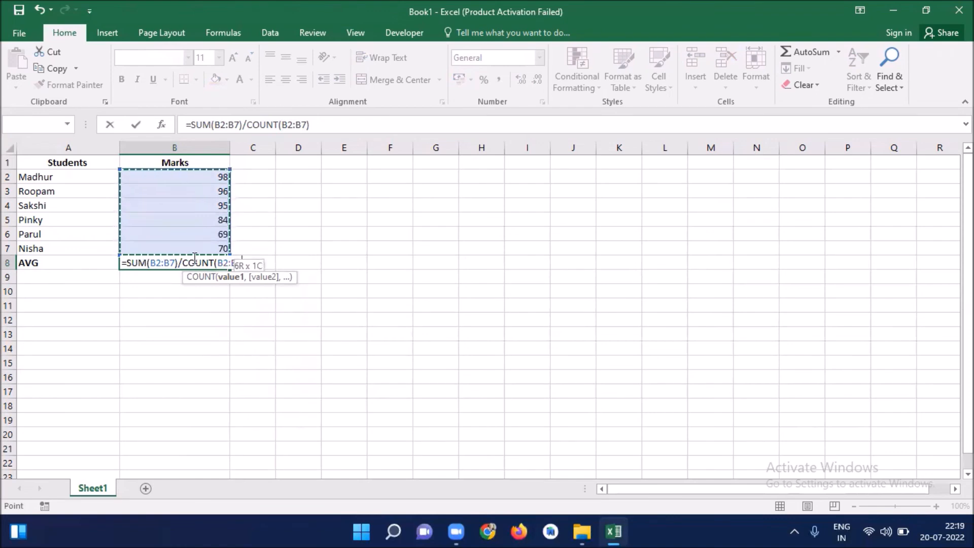
{"action": "key", "text": "Return"}
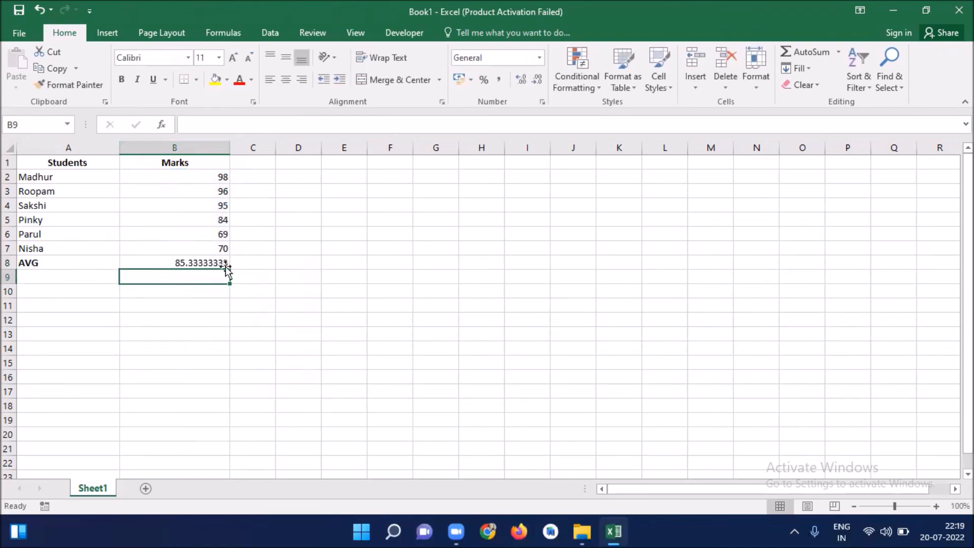
{"action": "left_click", "coordinate": [190, 180]}
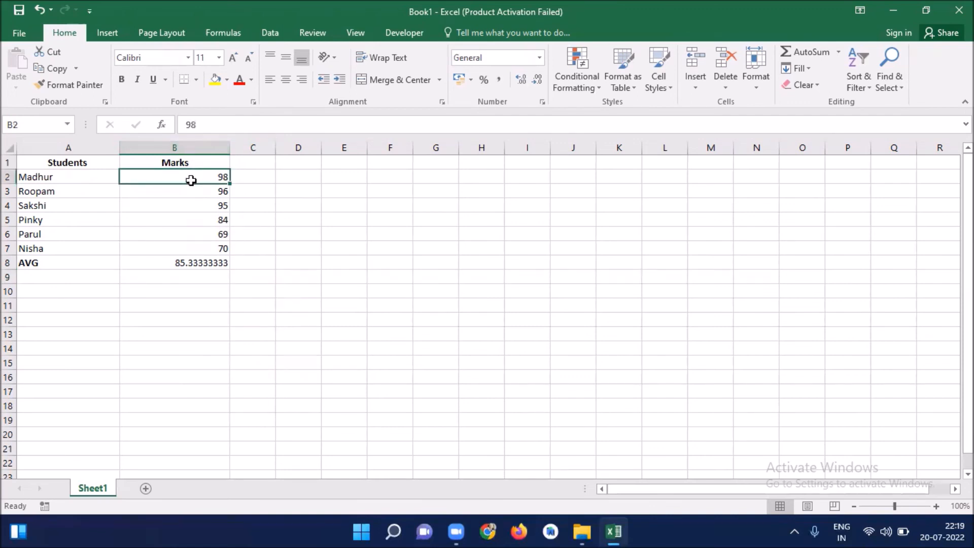
Select the marks in B2:B7 and check their average in the status bar
{"action": "key", "text": "shift+Down"}
{"action": "key", "text": "shift+Down"}
{"action": "key", "text": "shift+Down"}
{"action": "key", "text": "shift+Down"}
{"action": "key", "text": "shift+Down"}
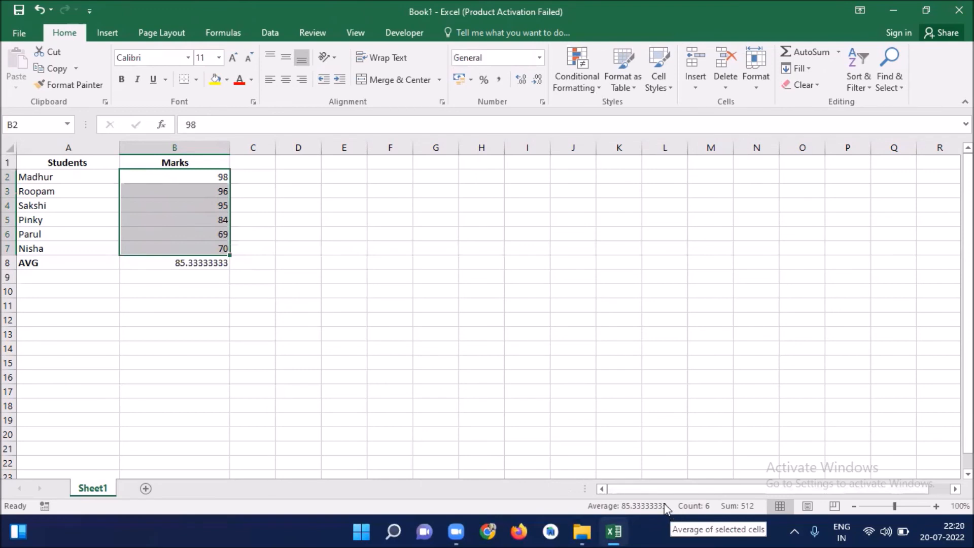
Replace the average formula in B8 with =AVERAGEA(B2:B7)
{"action": "left_click", "coordinate": [186, 265]}
{"action": "key", "text": "Delete"}
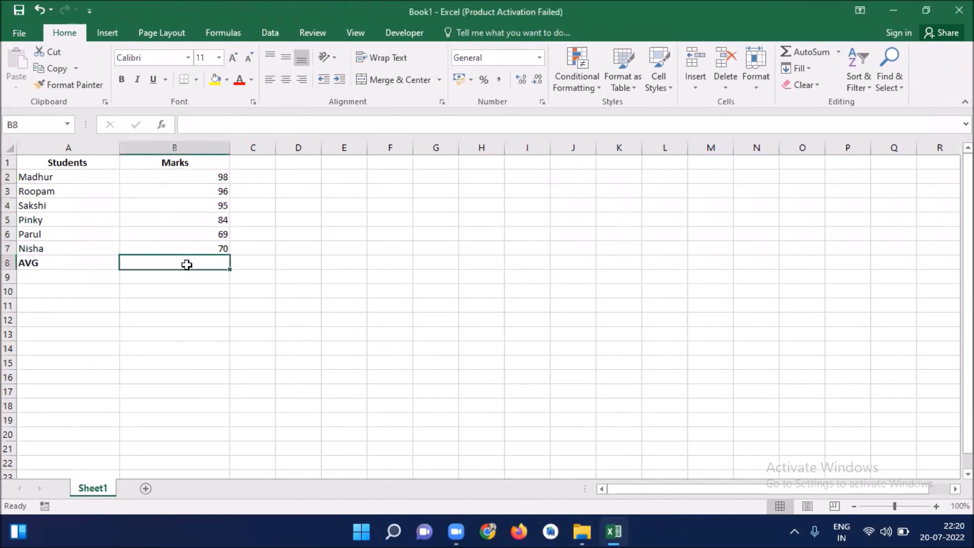
{"action": "type", "text": "="}
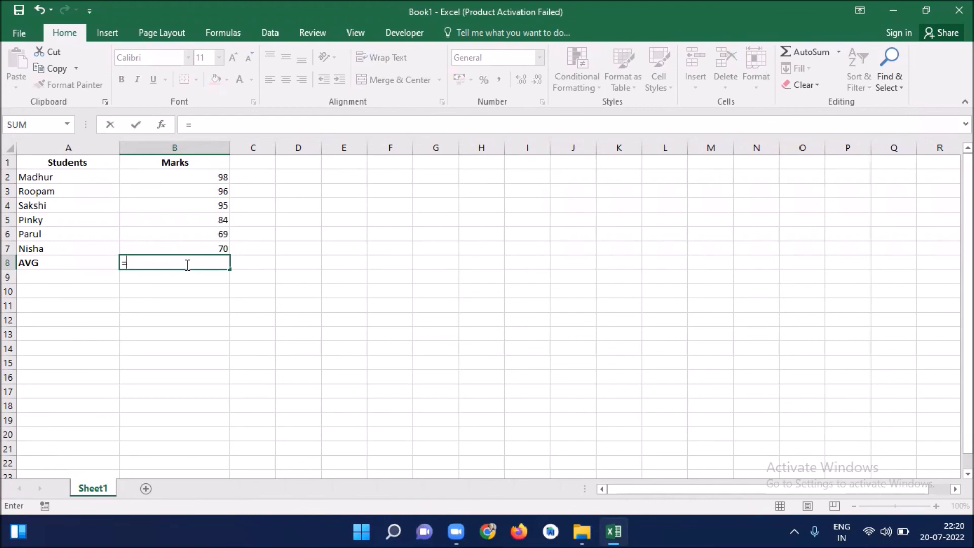
{"action": "type", "text": "AVERAGEA("}
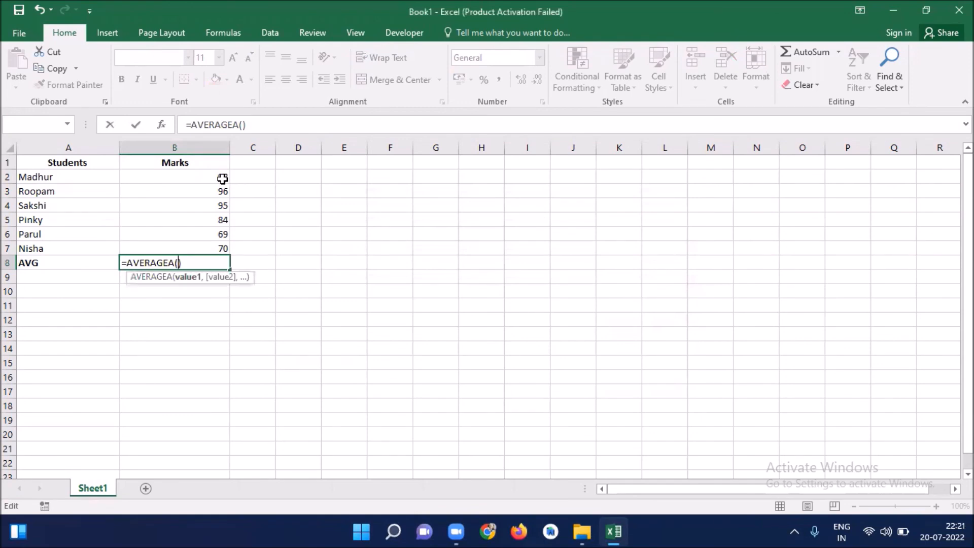
{"action": "left_click_drag", "start_coordinate": [223, 178], "coordinate": [222, 234]}
{"action": "key", "text": "shift+Down"}
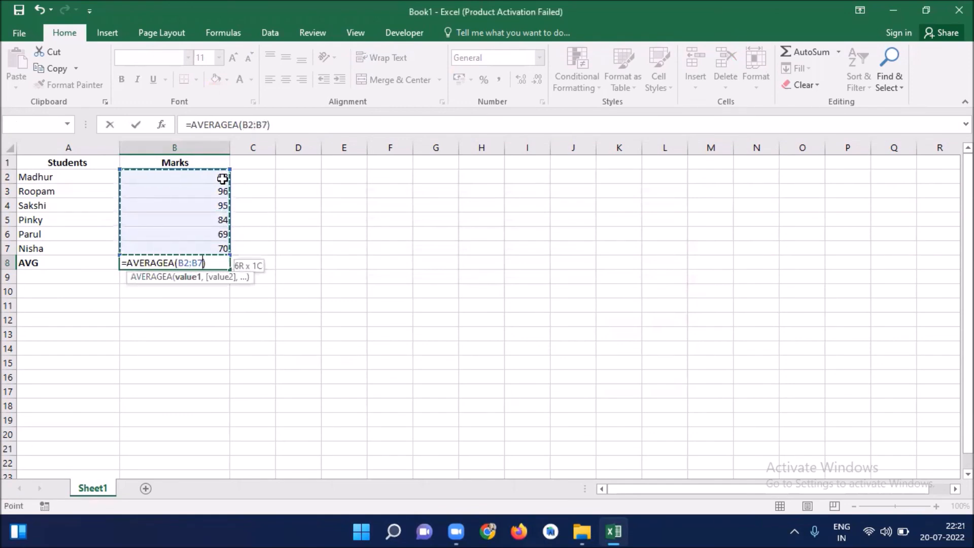
{"action": "key", "text": "Return"}
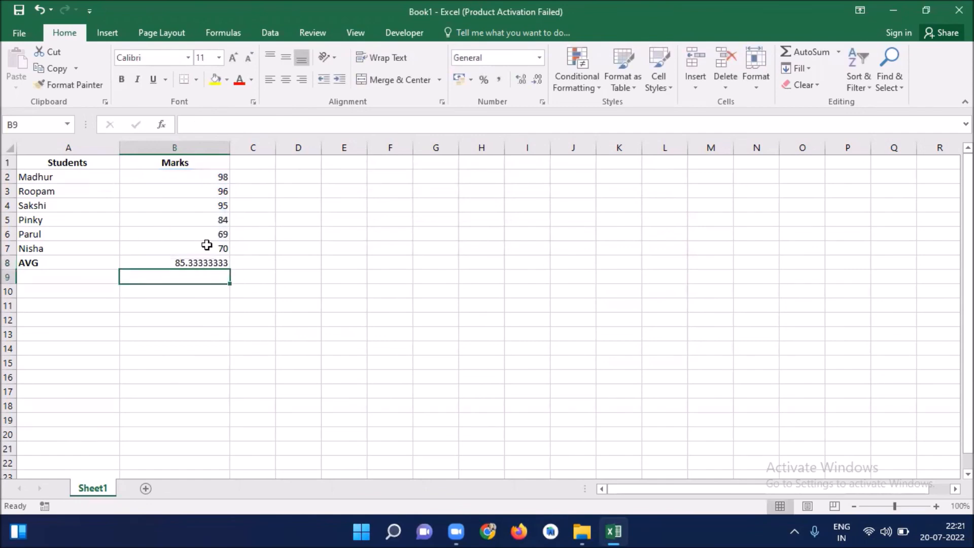